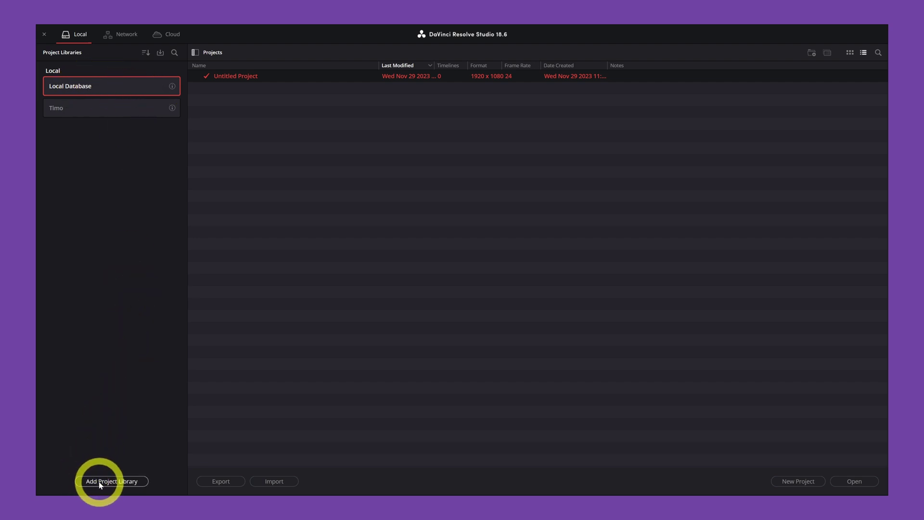
Add a project library named Youtube, with D:\Davinci Resolve as its storage folder
left_click(125, 488)
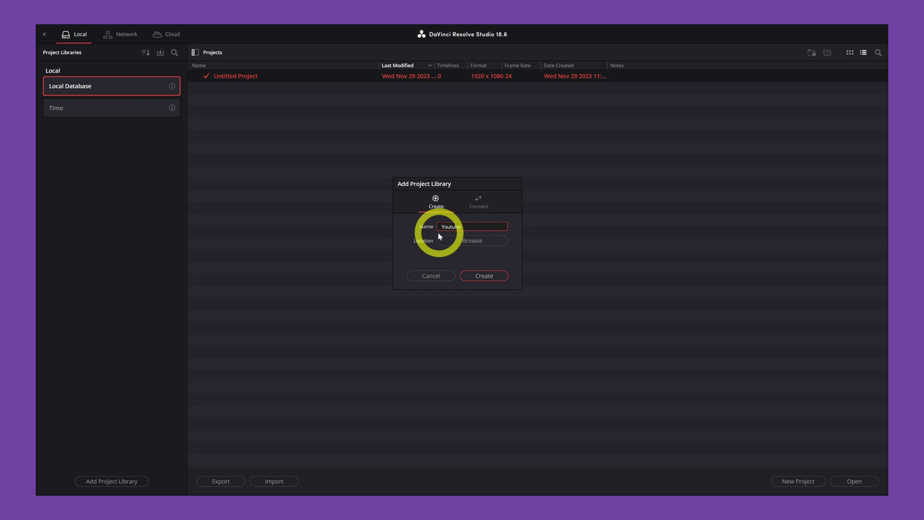
left_click(495, 242)
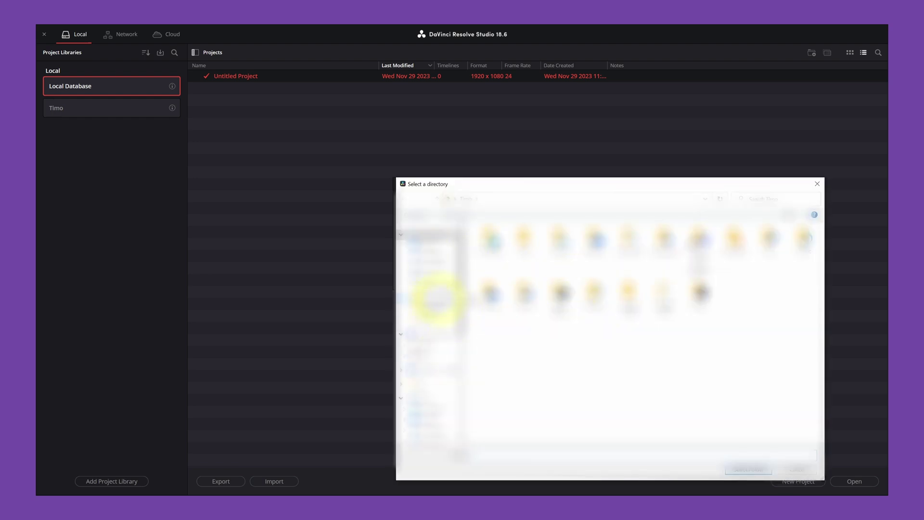
scroll(450, 388, "down", 2)
left_click(433, 381)
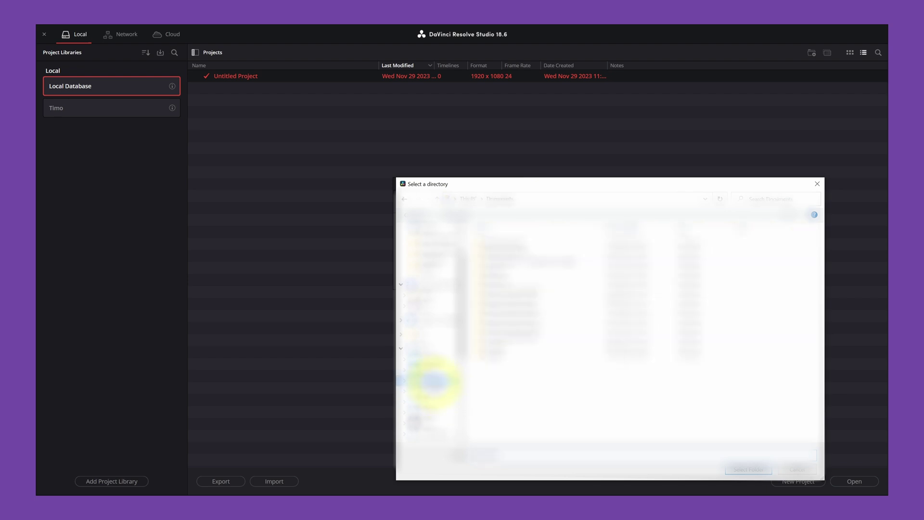
double_click(495, 279)
left_click(743, 467)
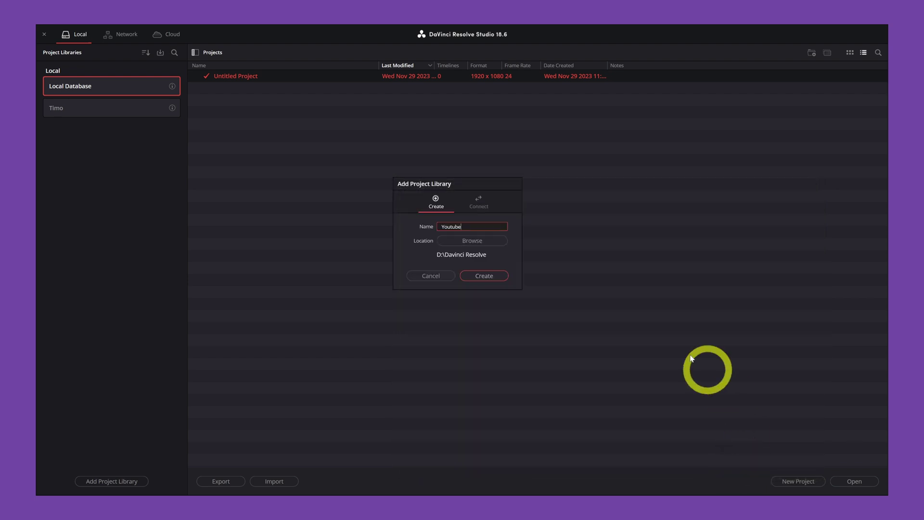
left_click(476, 276)
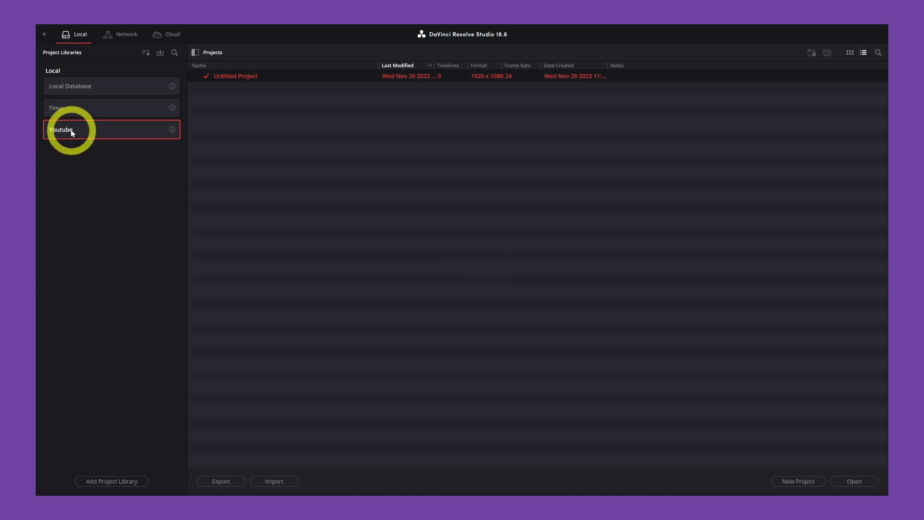
Create a new folder called 'Youtube Videos' in the library's project list
right_click(253, 141)
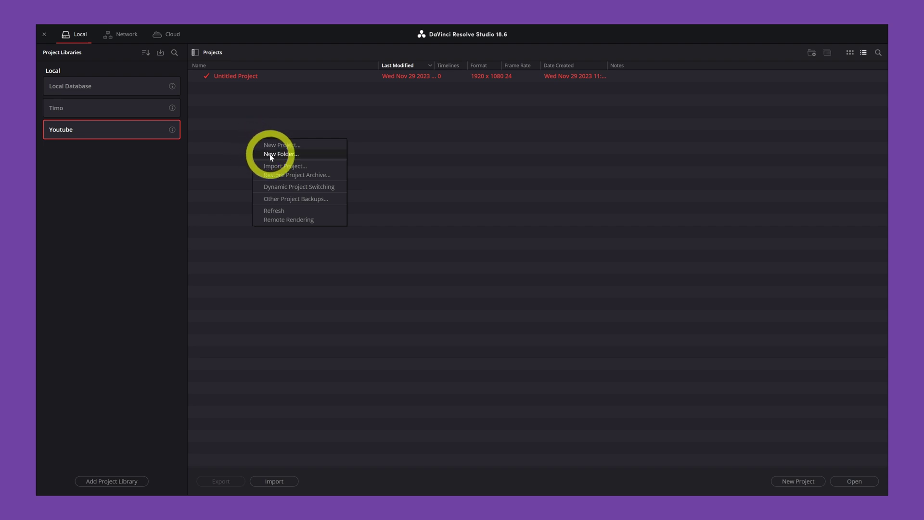
left_click(270, 154)
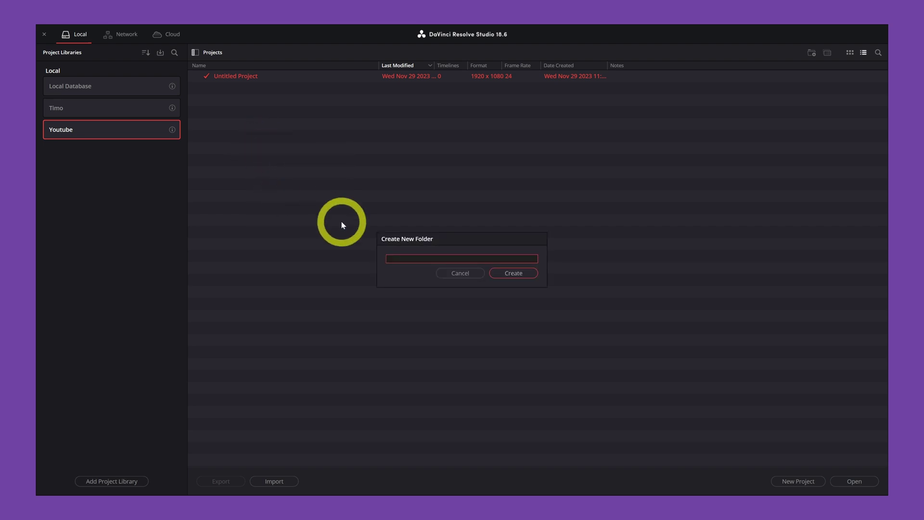
type("Youtube Videos")
key("Return")
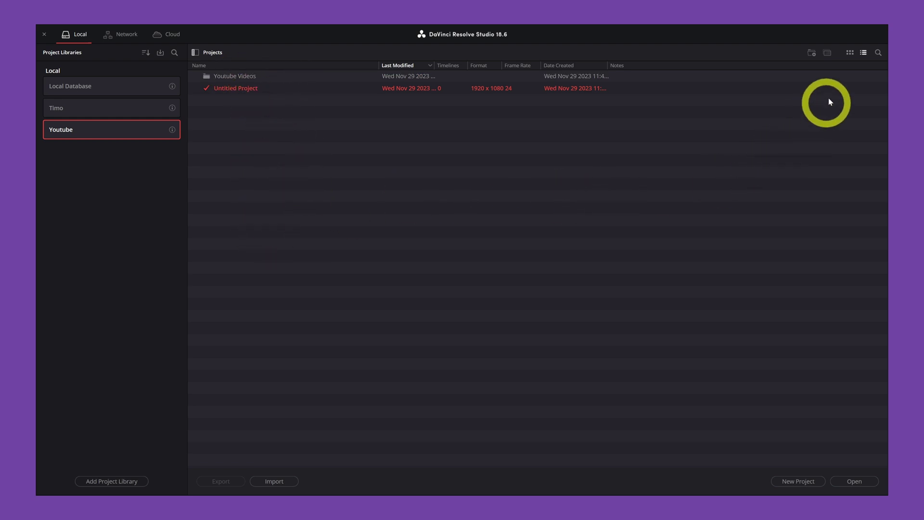
left_click(850, 53)
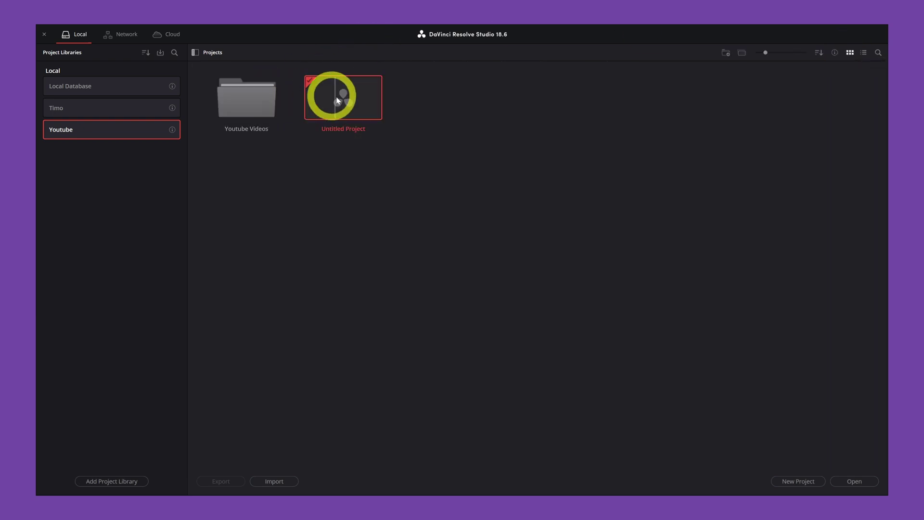
left_click(864, 53)
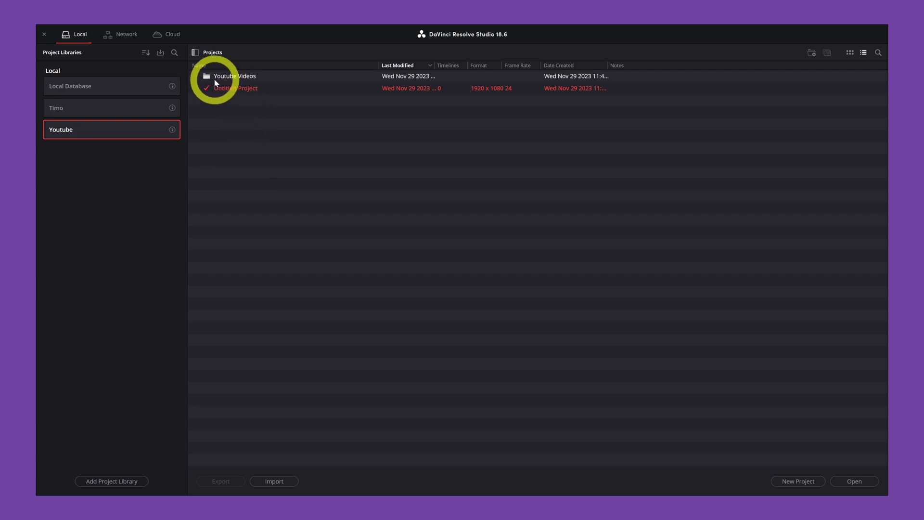
Inside the Youtube Videos folder, create a new project named 'Davinci Resolve'
double_click(239, 78)
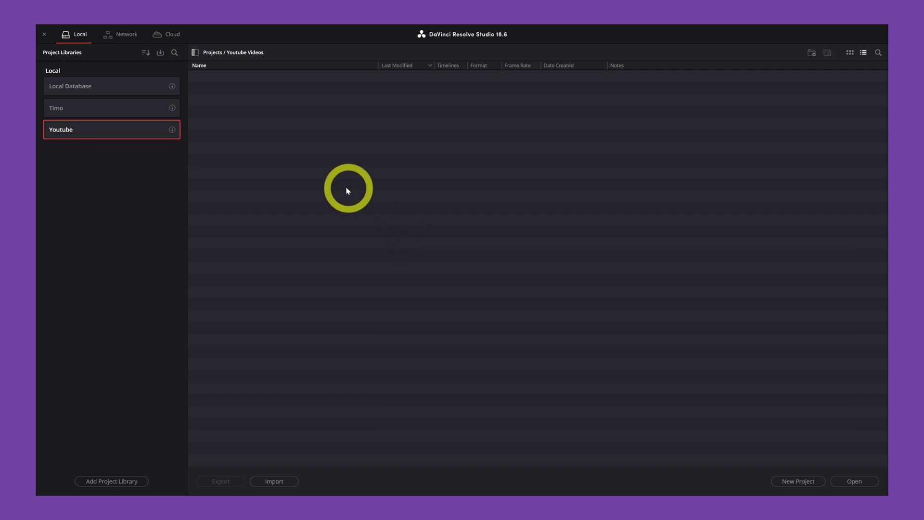
right_click(284, 123)
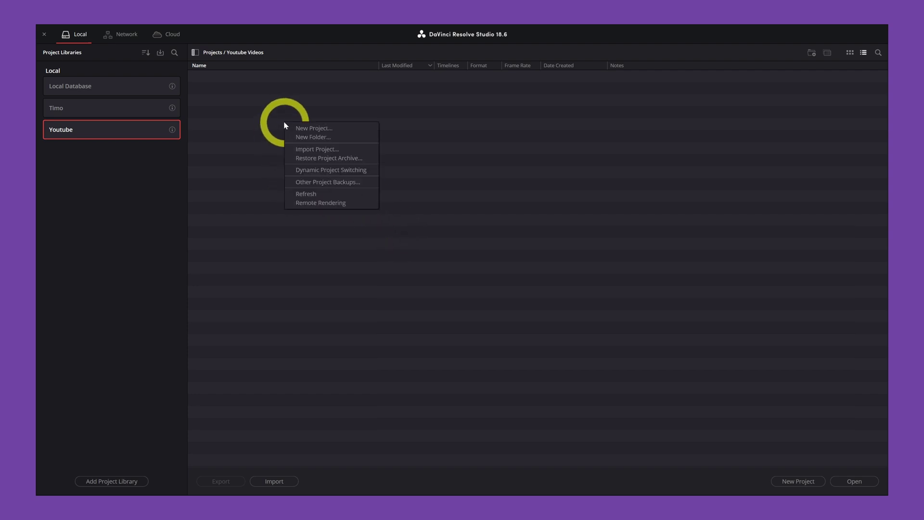
left_click(304, 129)
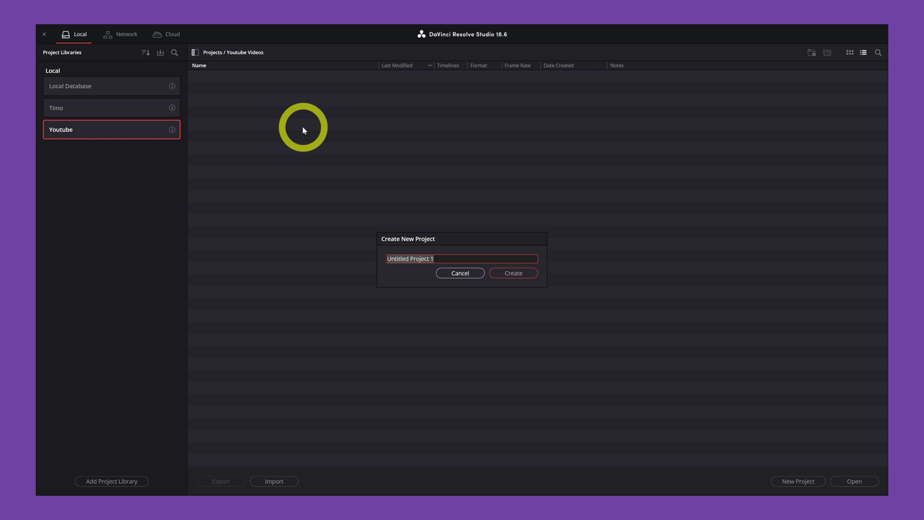
key("BackSpace")
type("Davinci Resolve")
left_click(514, 274)
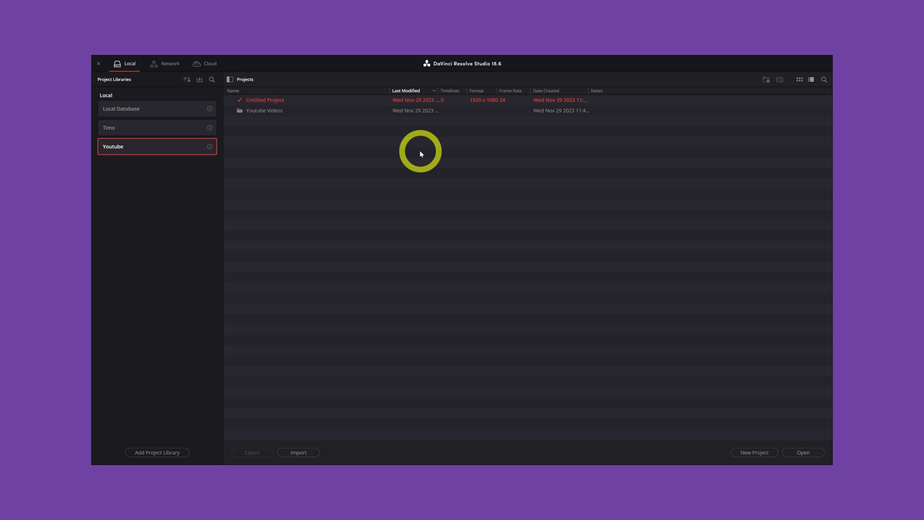
Open the Youtube Videos folder to show the Davinci Resolve project
double_click(248, 113)
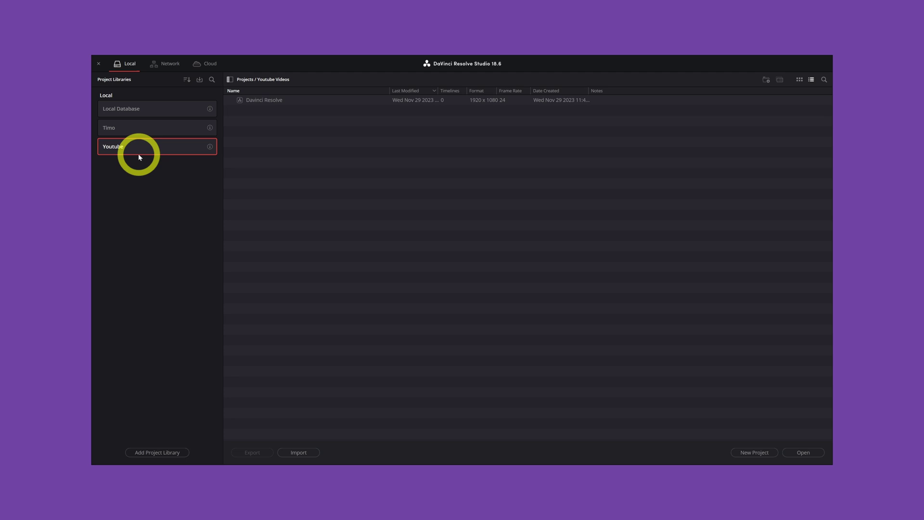
Back up the Youtube library from its details view, then go back to the libraries list
left_click(210, 146)
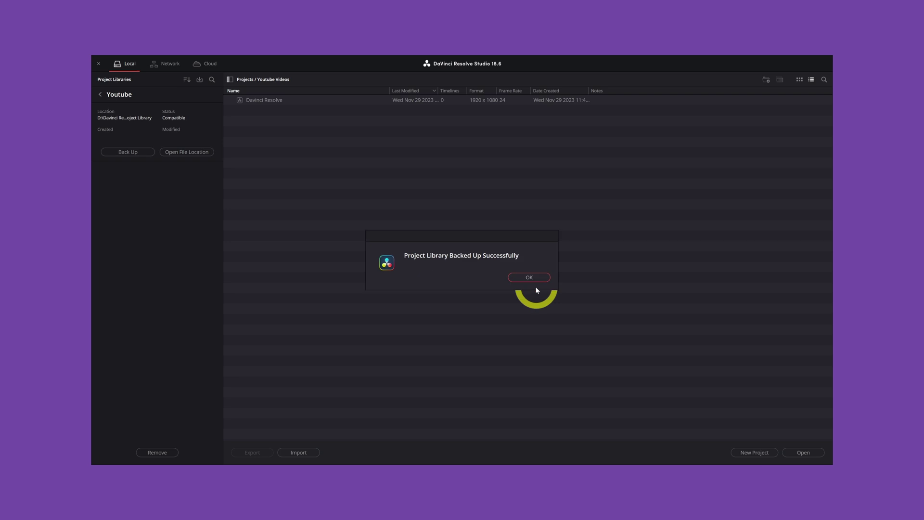
left_click(536, 279)
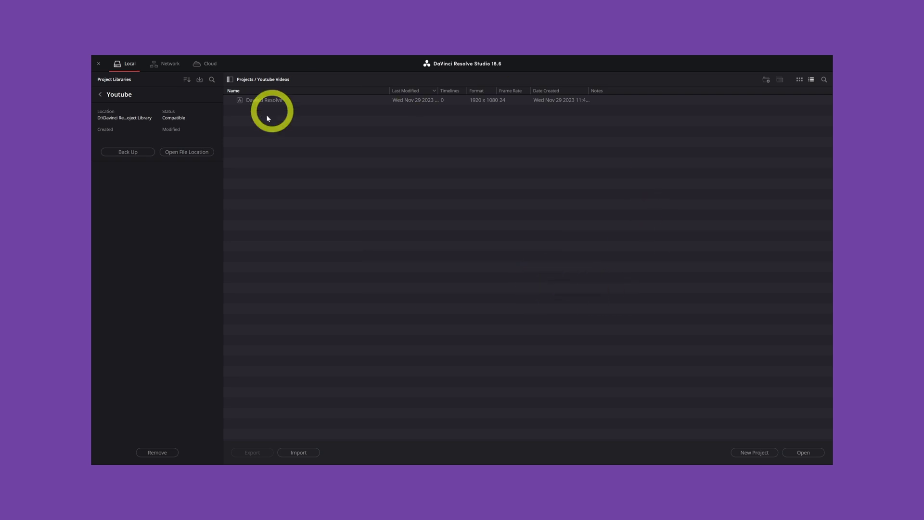
left_click(101, 95)
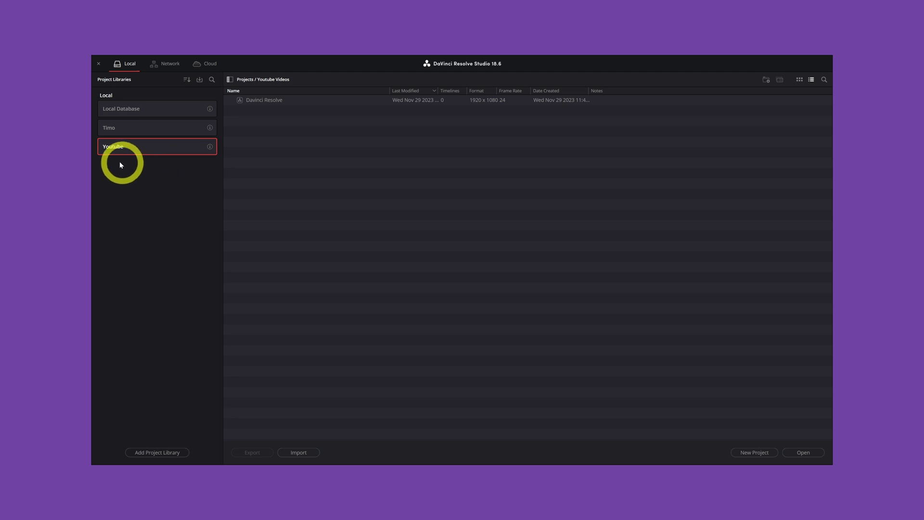
Remove the Youtube library by disconnecting it from the local libraries list
right_click(189, 151)
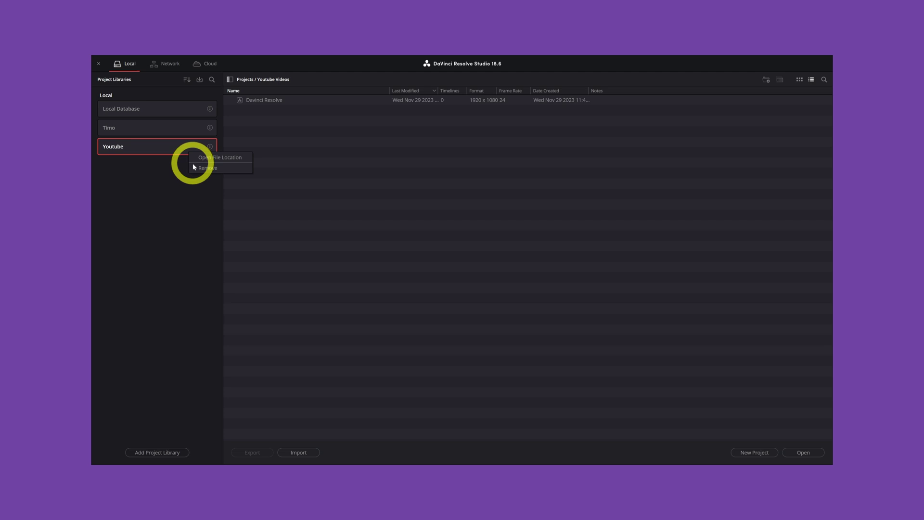
left_click(198, 168)
left_click(536, 287)
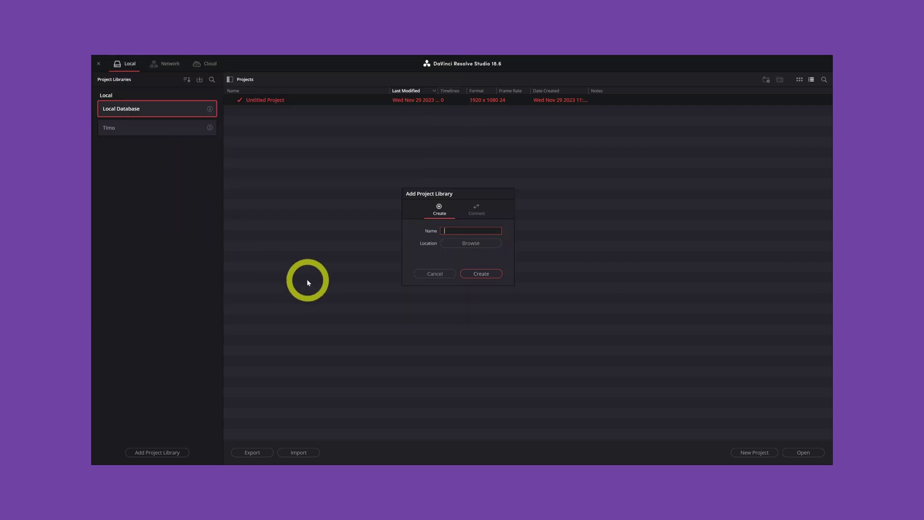
Add a 'YouTube' library at D:\Davinci Resolve, restore it from backup, and open Youtube Videos
type("YouTube")
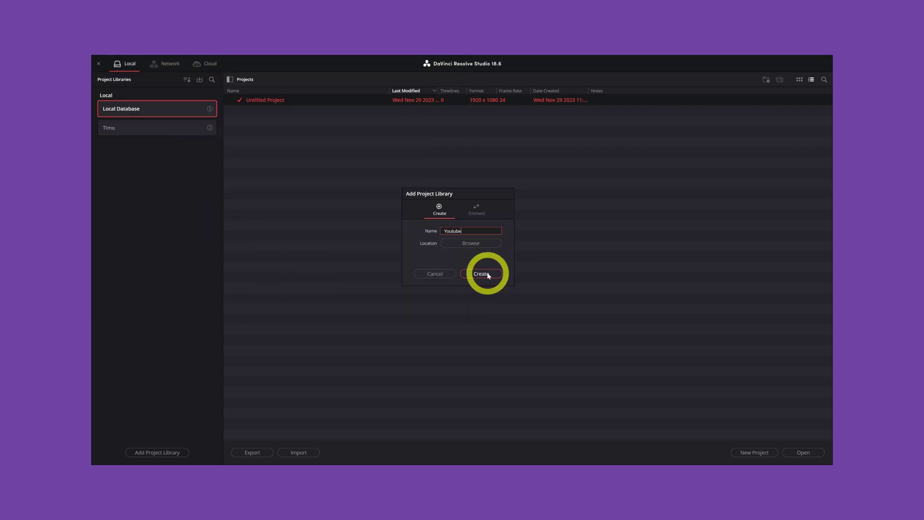
left_click(482, 273)
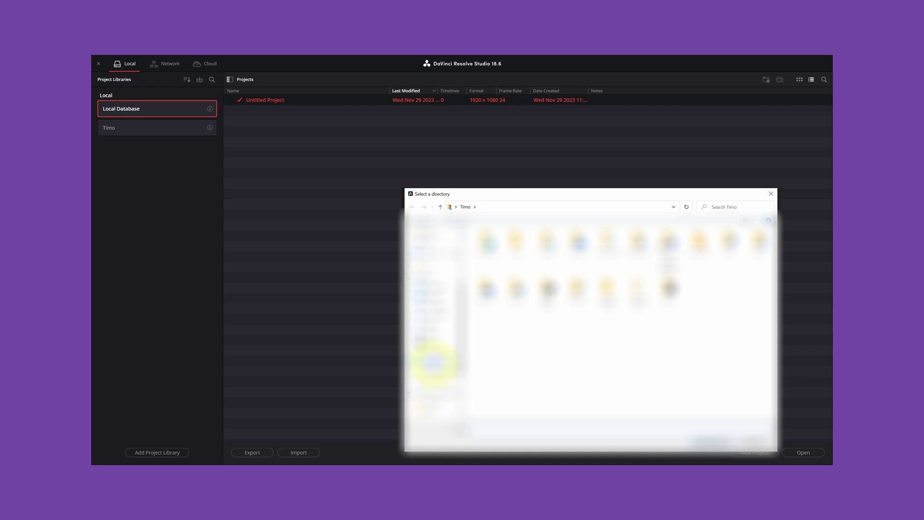
left_click(433, 361)
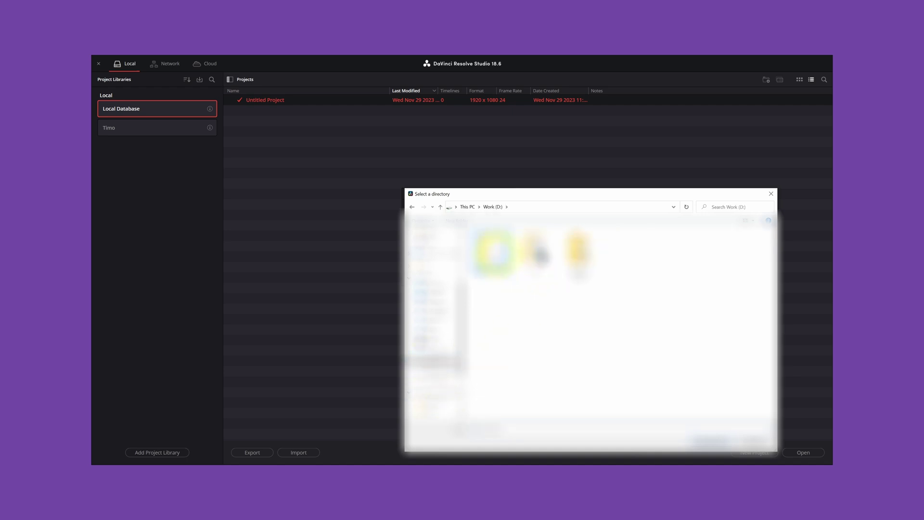
double_click(517, 255)
left_click(717, 440)
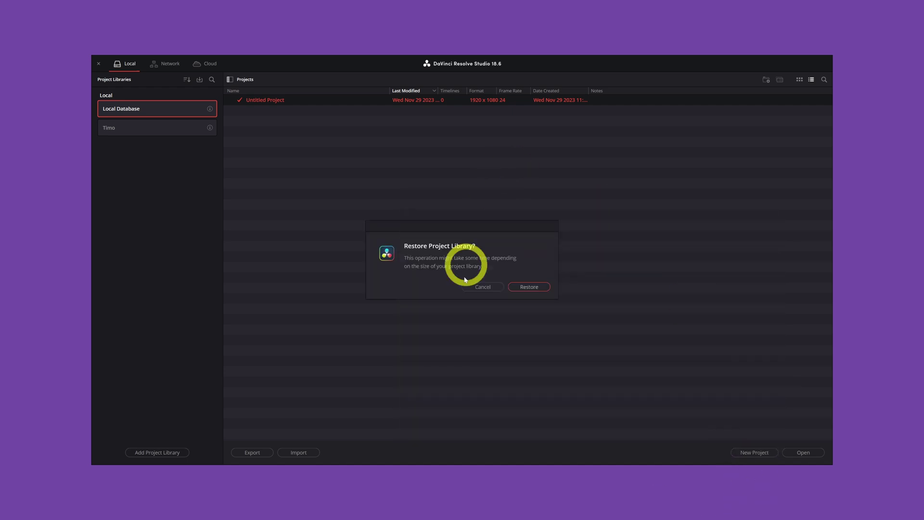
left_click(529, 286)
left_click(531, 284)
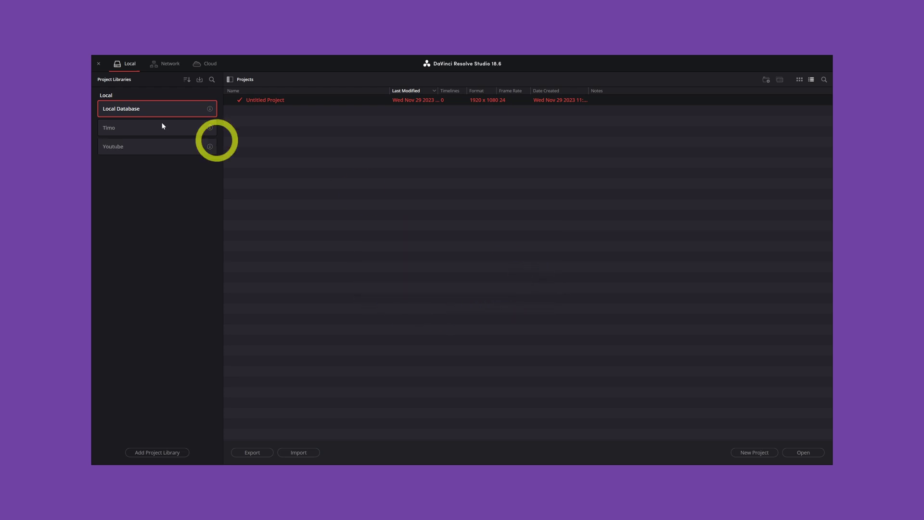
left_click(115, 147)
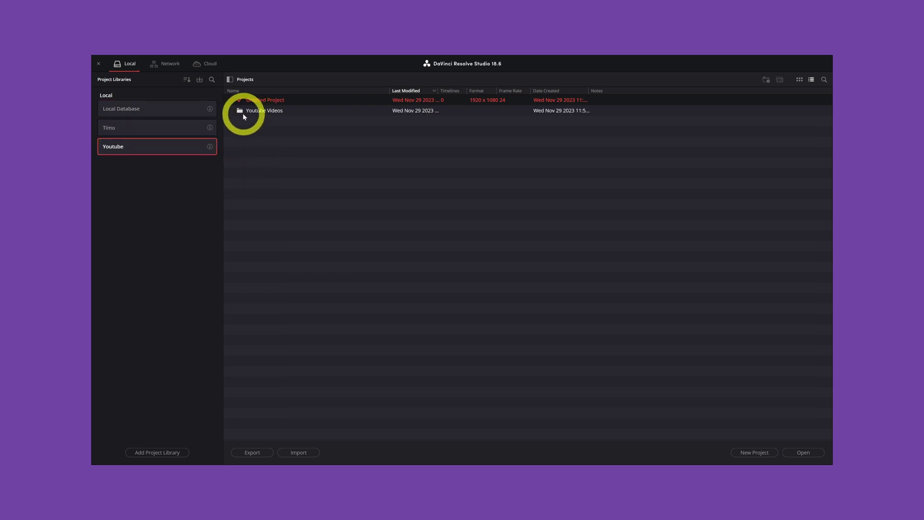
double_click(275, 112)
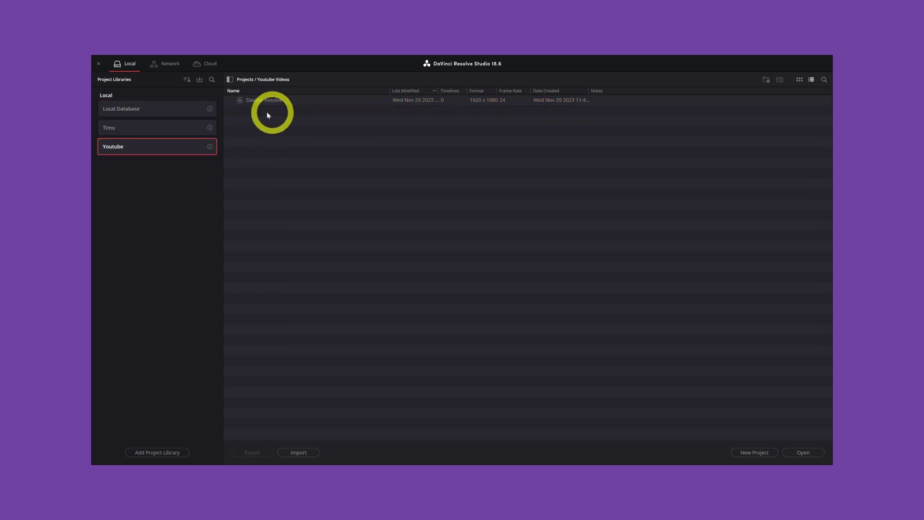